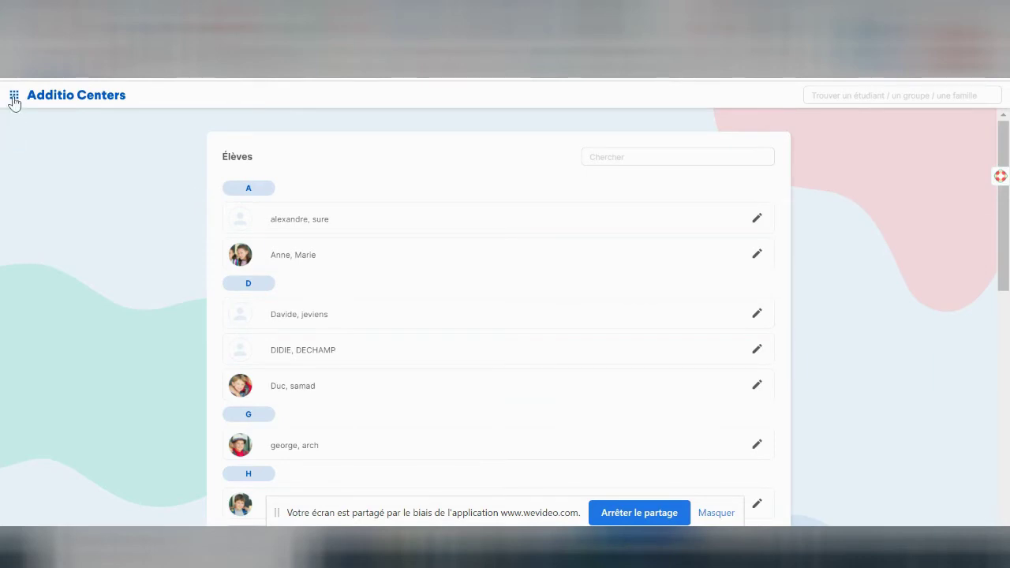
Open the list of incident types in the configuration.
{"action": "left_click", "coordinate": [14, 96]}
{"action": "left_click", "coordinate": [85, 281]}
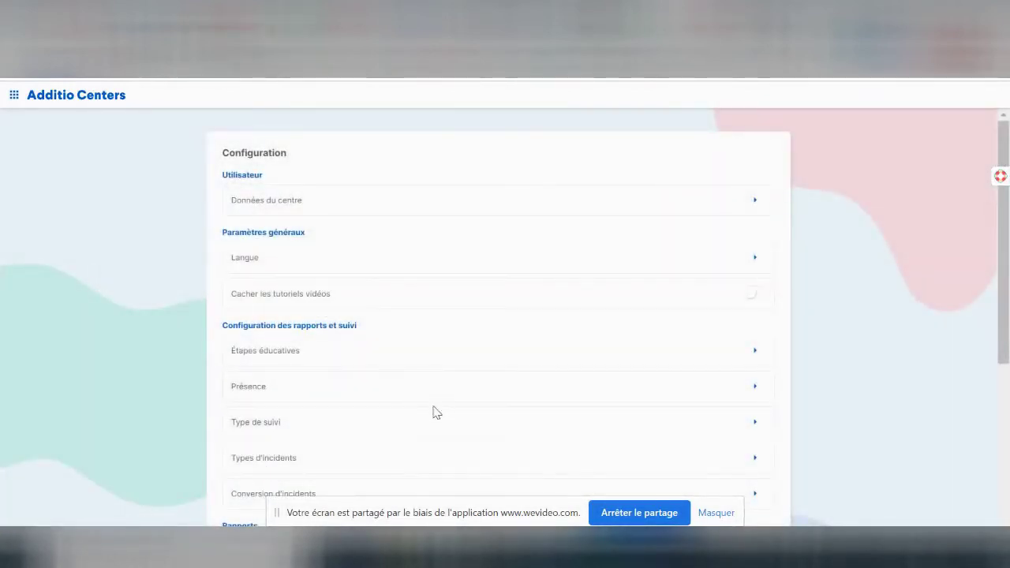
{"action": "left_click", "coordinate": [703, 462]}
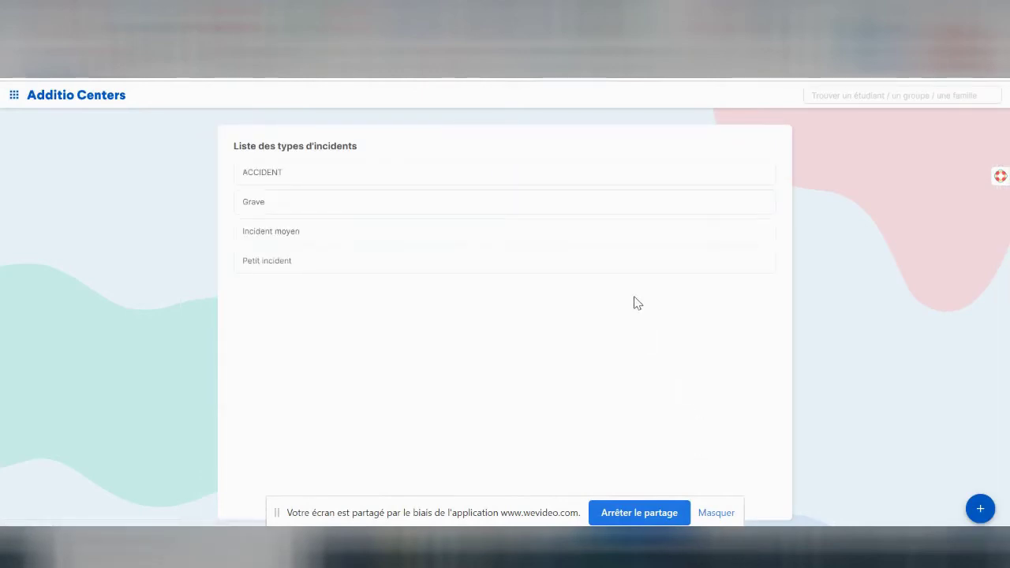
{"action": "left_click", "coordinate": [981, 511]}
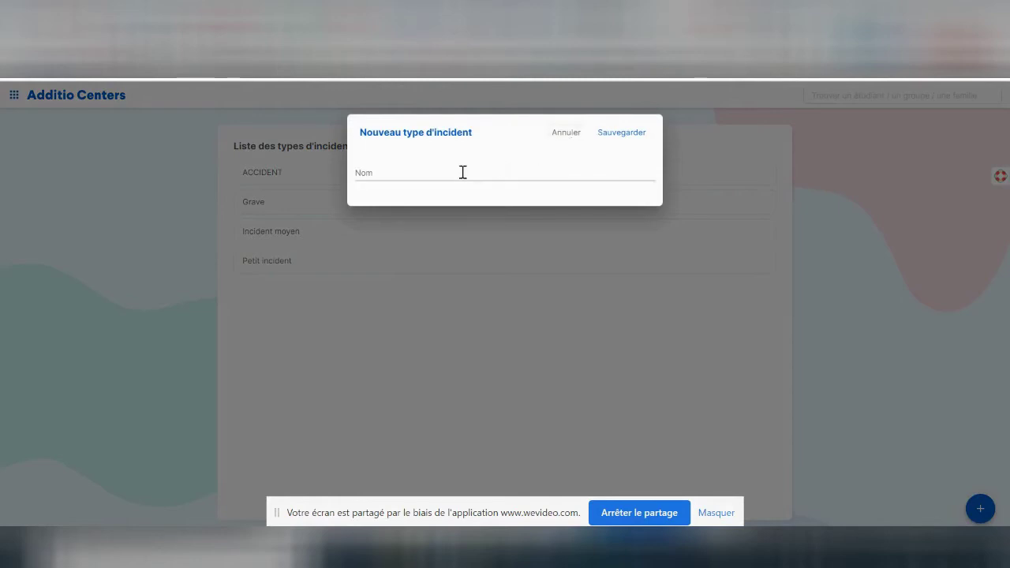
{"action": "left_click", "coordinate": [398, 175]}
{"action": "left_click", "coordinate": [576, 135]}
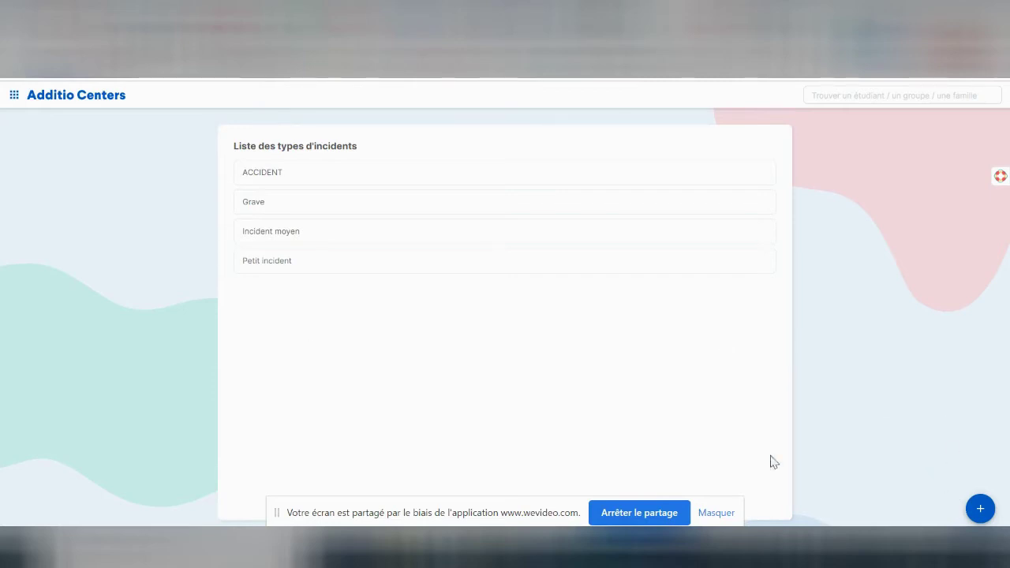
Open the incident conversions in the configuration and start creating a new conversion.
{"action": "left_click", "coordinate": [15, 96]}
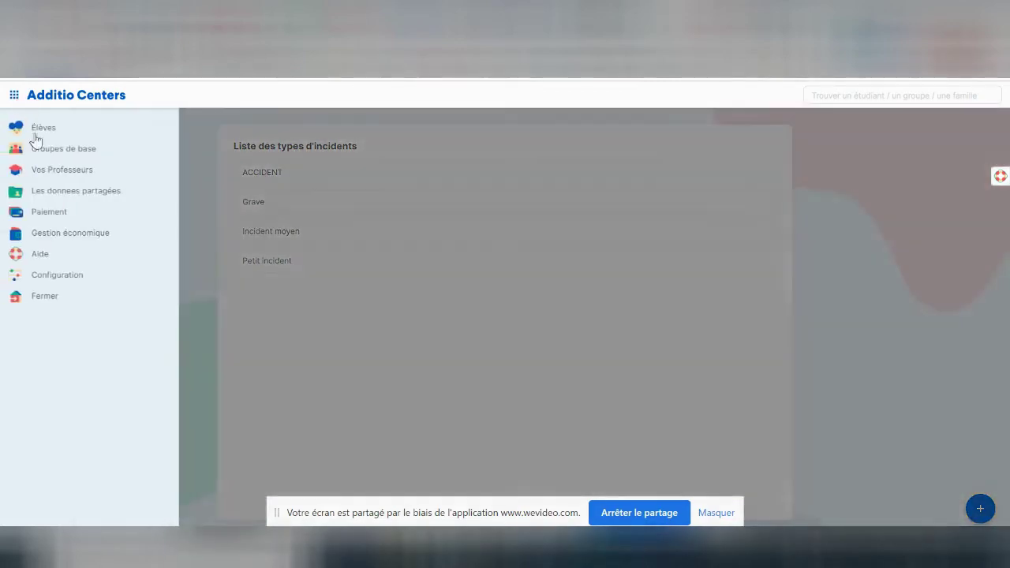
{"action": "left_click", "coordinate": [71, 276]}
{"action": "scroll", "coordinate": [474, 403], "scroll_direction": "down", "scroll_amount": 2}
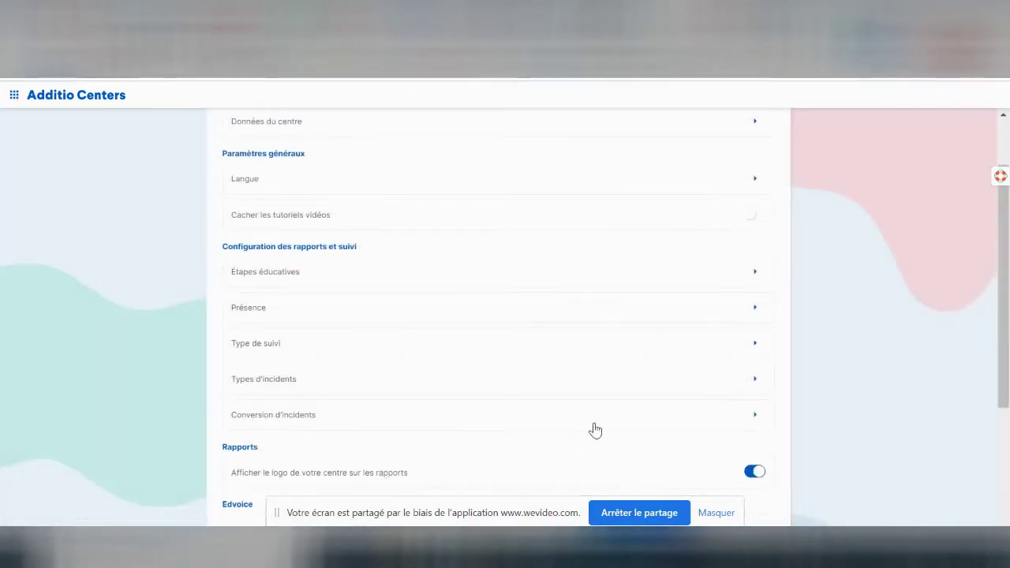
{"action": "left_click", "coordinate": [693, 420]}
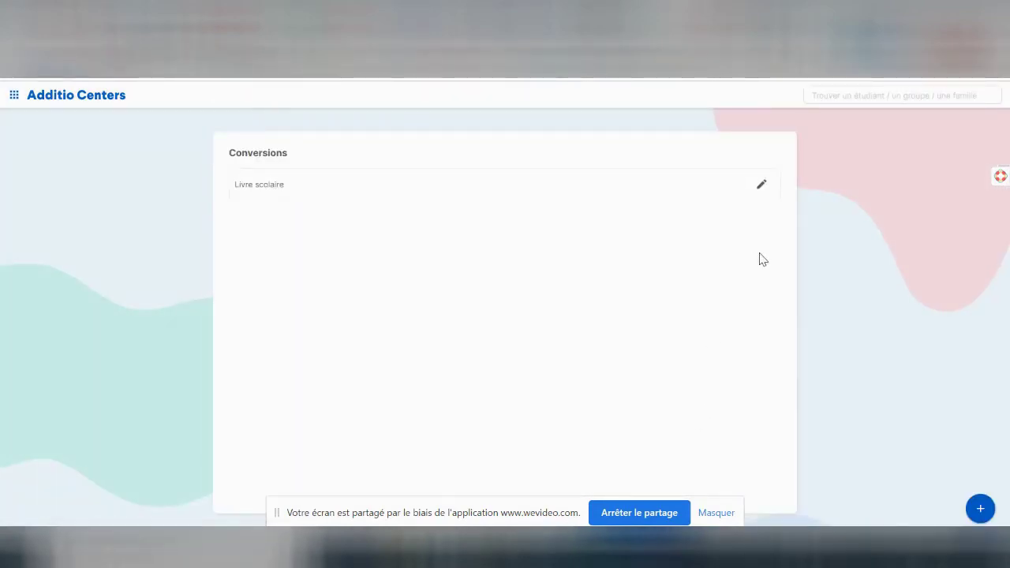
{"action": "left_click", "coordinate": [983, 509]}
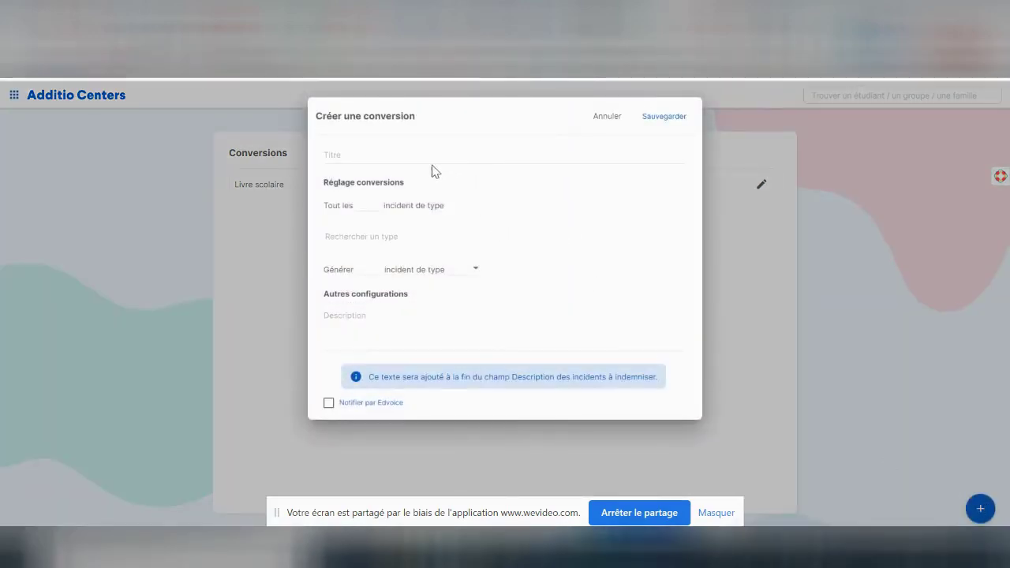
{"action": "left_click", "coordinate": [335, 154]}
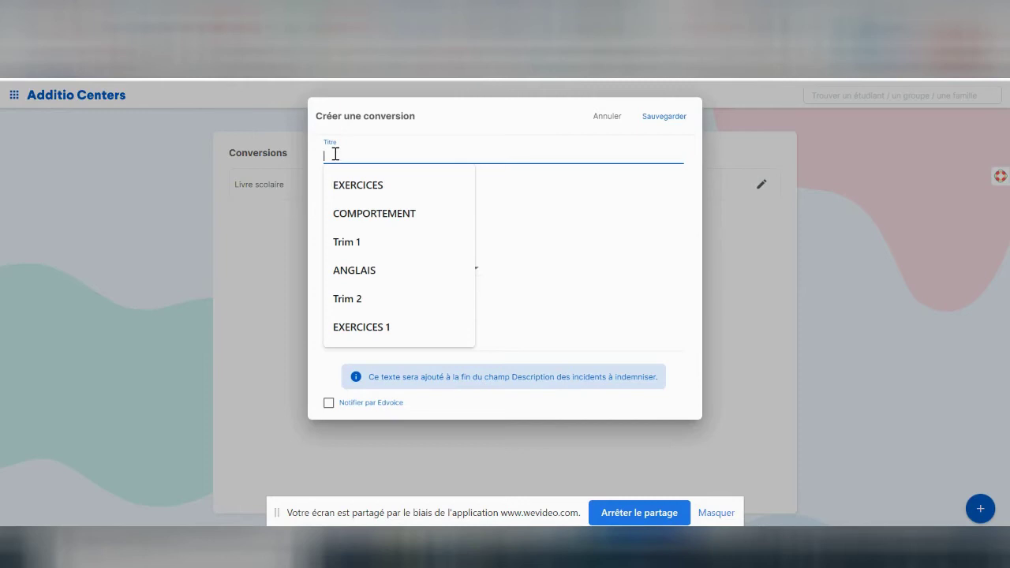
{"action": "left_click", "coordinate": [645, 278]}
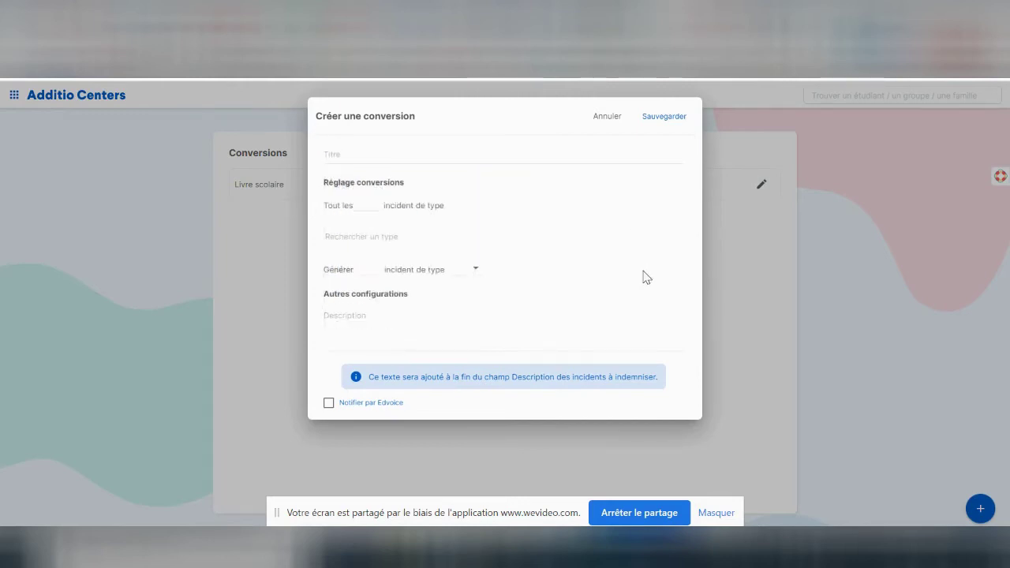
Set the conversion rule to apply to every 2 incidents of type PETIT INCIDENT.
{"action": "left_click", "coordinate": [371, 205]}
{"action": "left_click", "coordinate": [377, 202]}
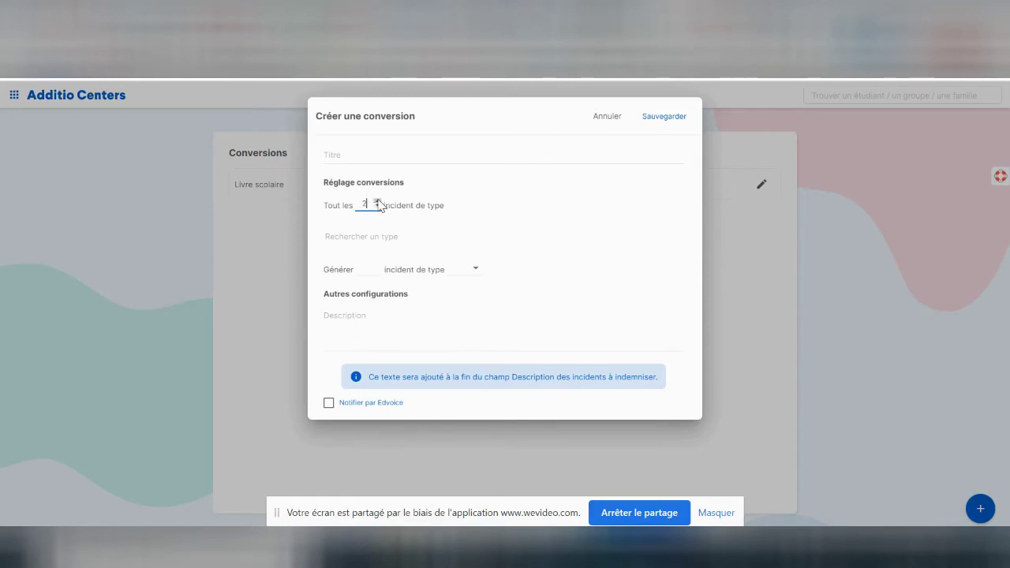
{"action": "left_click", "coordinate": [460, 208]}
{"action": "left_click", "coordinate": [375, 236]}
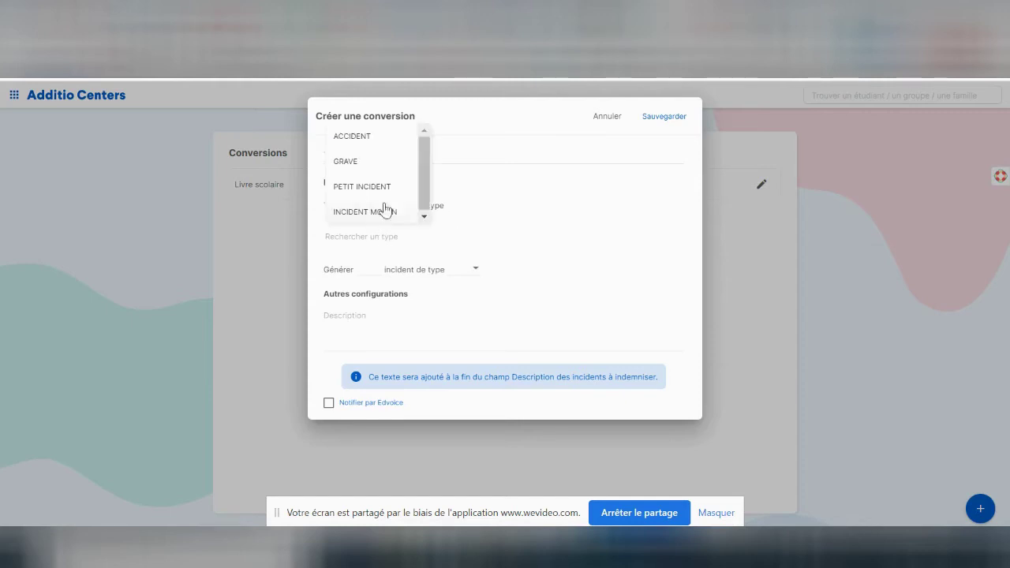
{"action": "left_click", "coordinate": [381, 194]}
{"action": "left_click", "coordinate": [556, 198]}
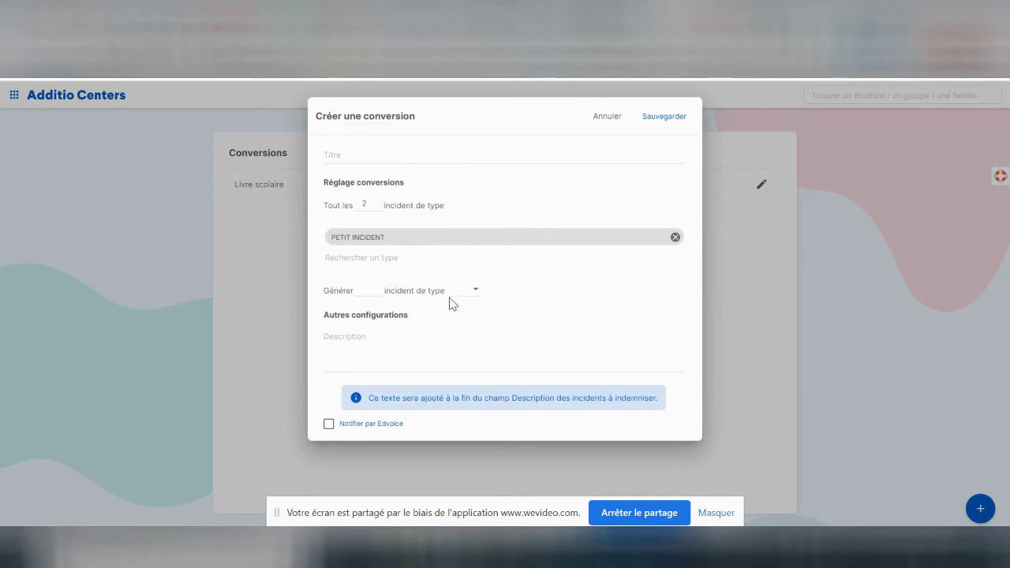
Set the conversion to generate 1 incident of type GRAVE.
{"action": "left_click", "coordinate": [379, 290]}
{"action": "left_click", "coordinate": [475, 291]}
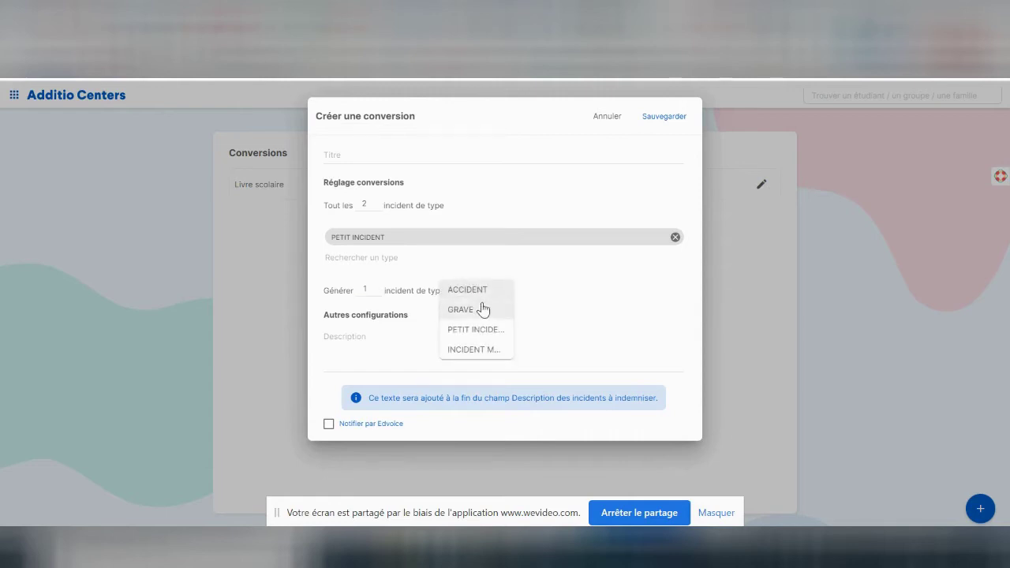
{"action": "left_click", "coordinate": [483, 308]}
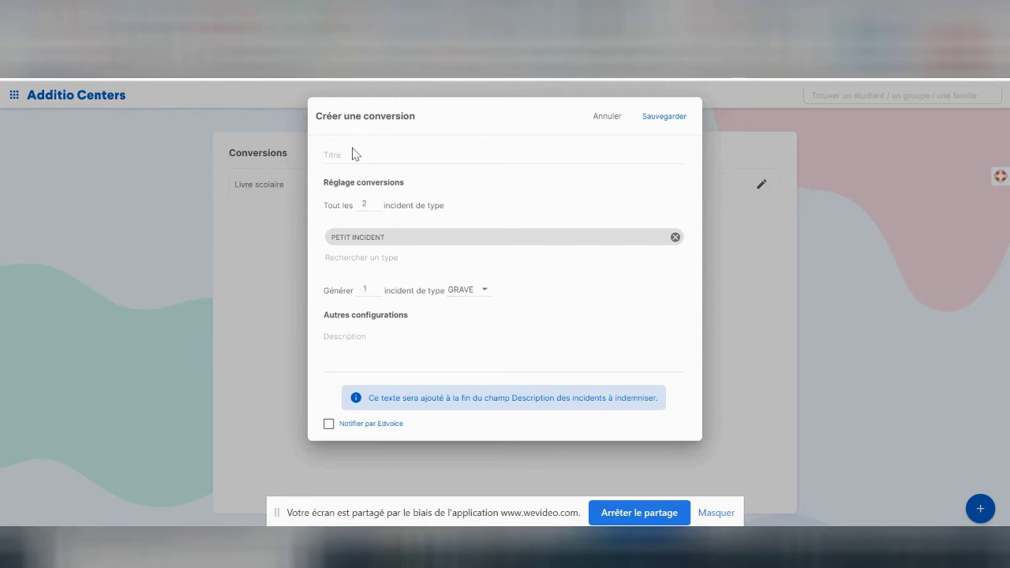
Title the conversion "Retard de 10 min" and set the number of incidents that triggers it to 3.
{"action": "left_click", "coordinate": [335, 157]}
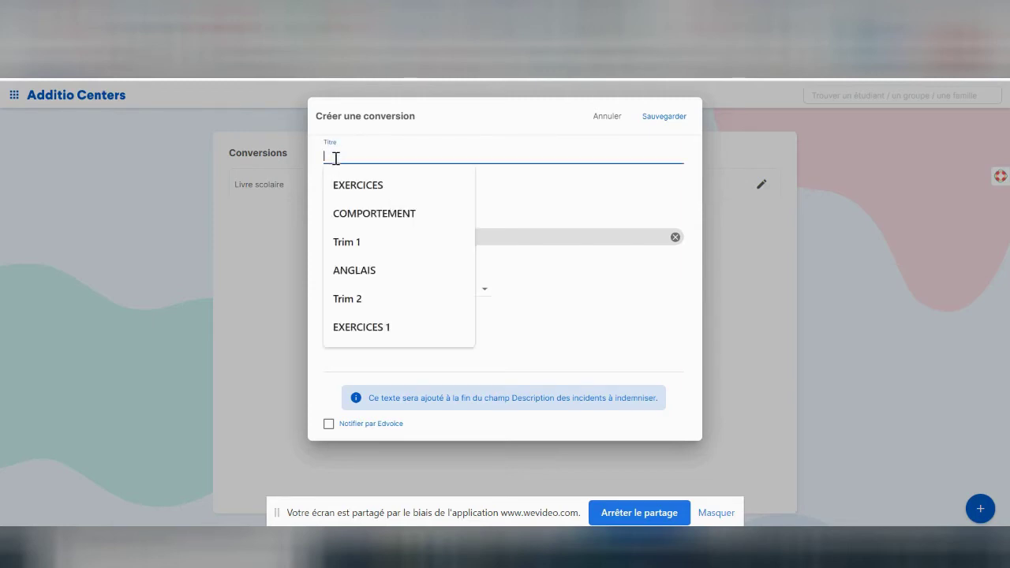
{"action": "type", "text": "outil d"}
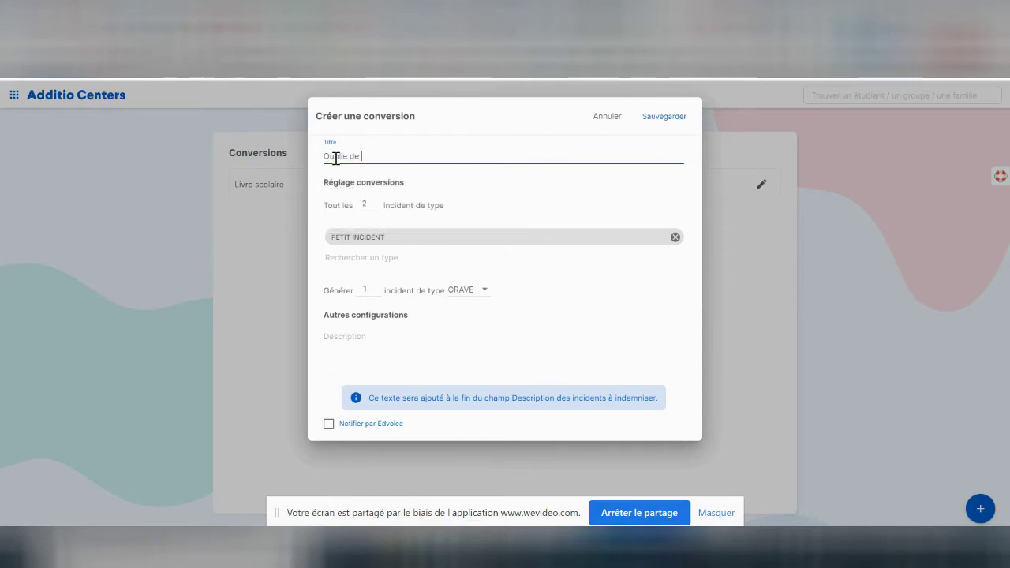
{"action": "type", "text": "e"}
{"action": "key", "text": "BackSpace"}
{"action": "key", "text": "BackSpace"}
{"action": "key", "text": "BackSpace"}
{"action": "key", "text": "BackSpace"}
{"action": "key", "text": "BackSpace"}
{"action": "key", "text": "BackSpace"}
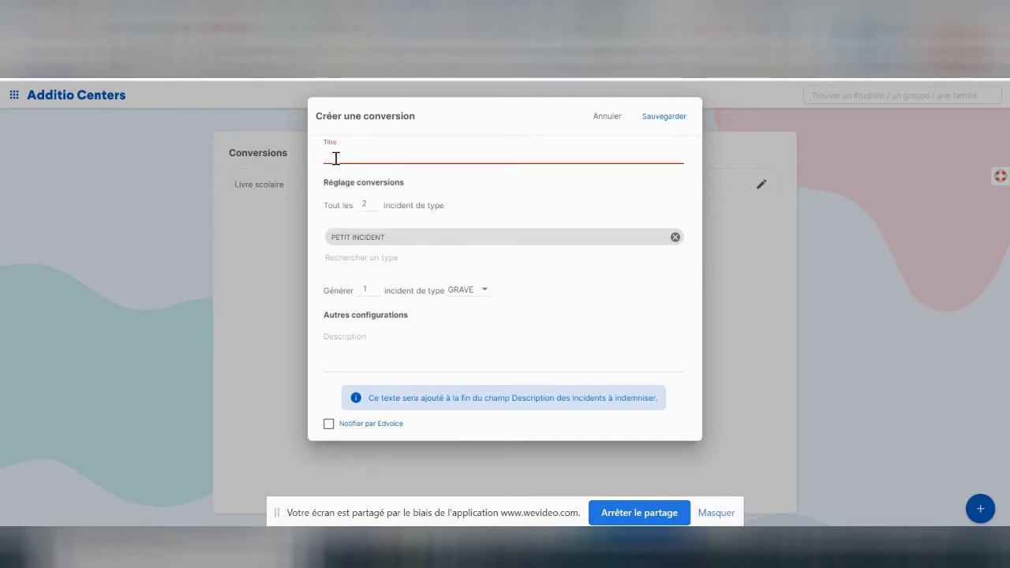
{"action": "type", "text": "U"}
{"action": "key", "text": "BackSpace"}
{"action": "key", "text": "BackSpace"}
{"action": "type", "text": "Retard de 10 min"}
{"action": "left_click", "coordinate": [376, 202]}
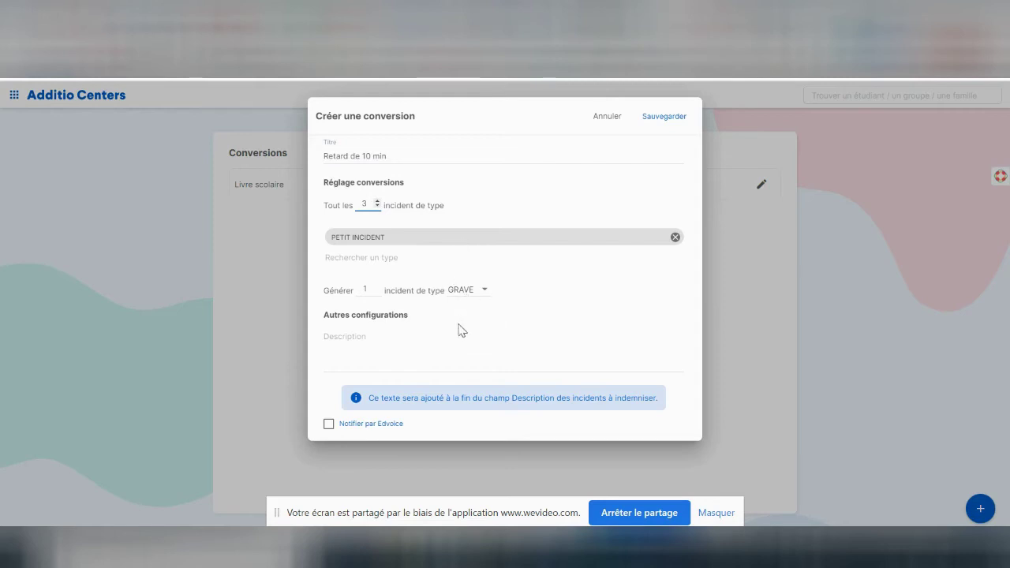
Enable the Edvoice notification for the conversion with Familles as recipients, and save the conversion.
{"action": "left_click", "coordinate": [329, 425]}
{"action": "left_click", "coordinate": [561, 449]}
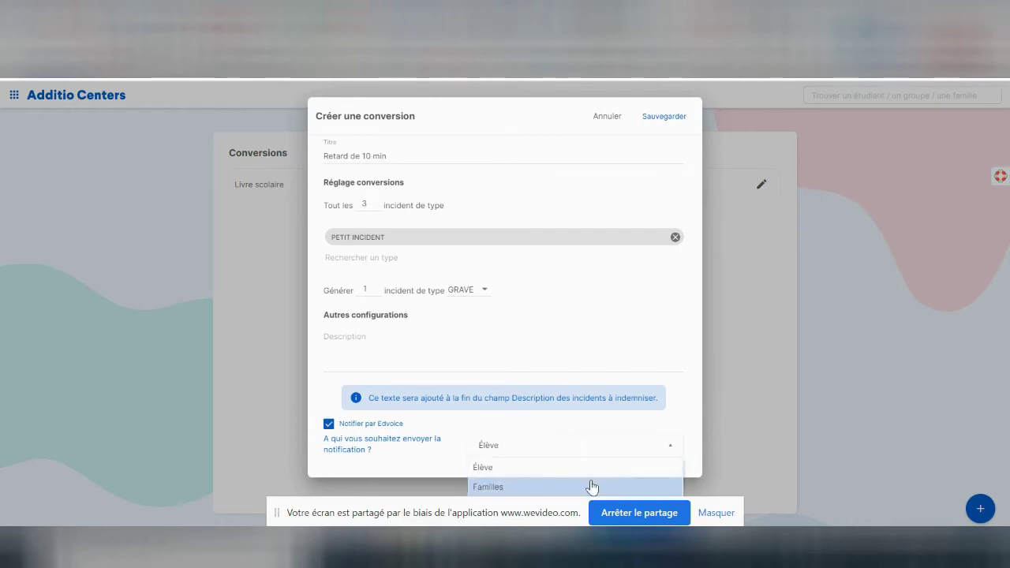
{"action": "left_click", "coordinate": [708, 516]}
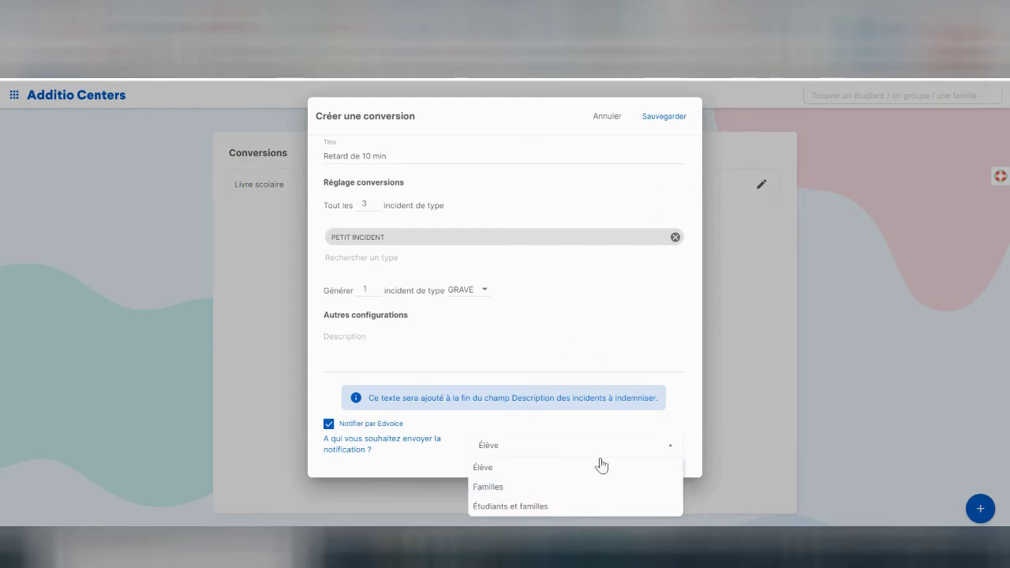
{"action": "left_click", "coordinate": [582, 489]}
{"action": "left_click", "coordinate": [659, 118]}
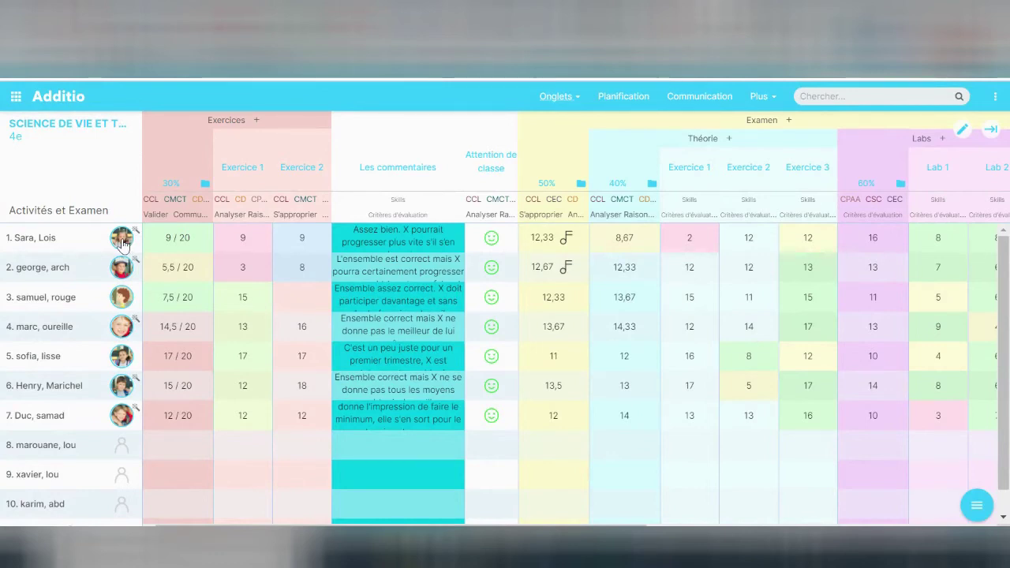
Start a new incident in the disciplinary procedures of the first student in the SCIENCE DE VIE ET T… gradebook.
{"action": "left_click", "coordinate": [121, 238]}
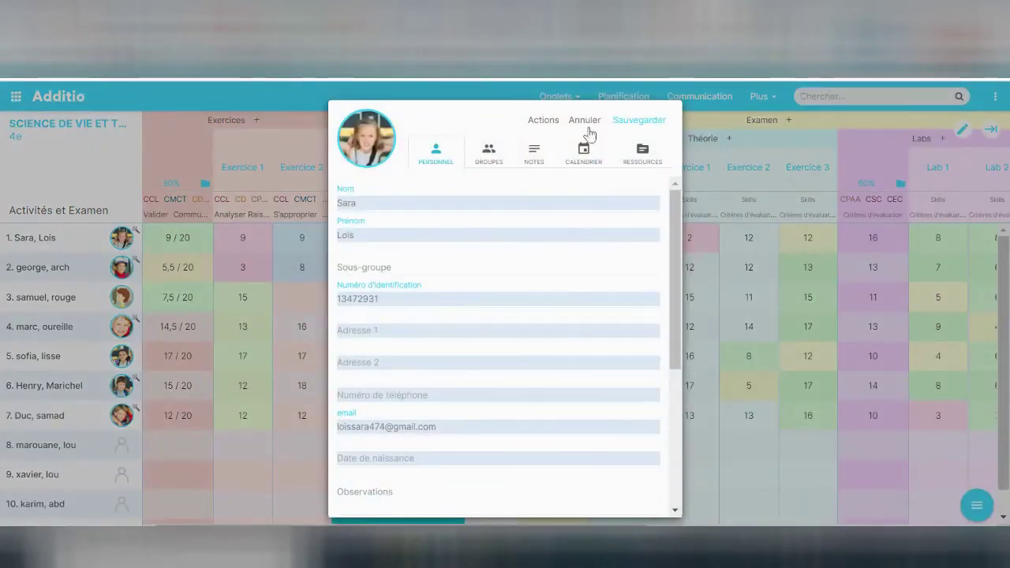
{"action": "left_click", "coordinate": [553, 124]}
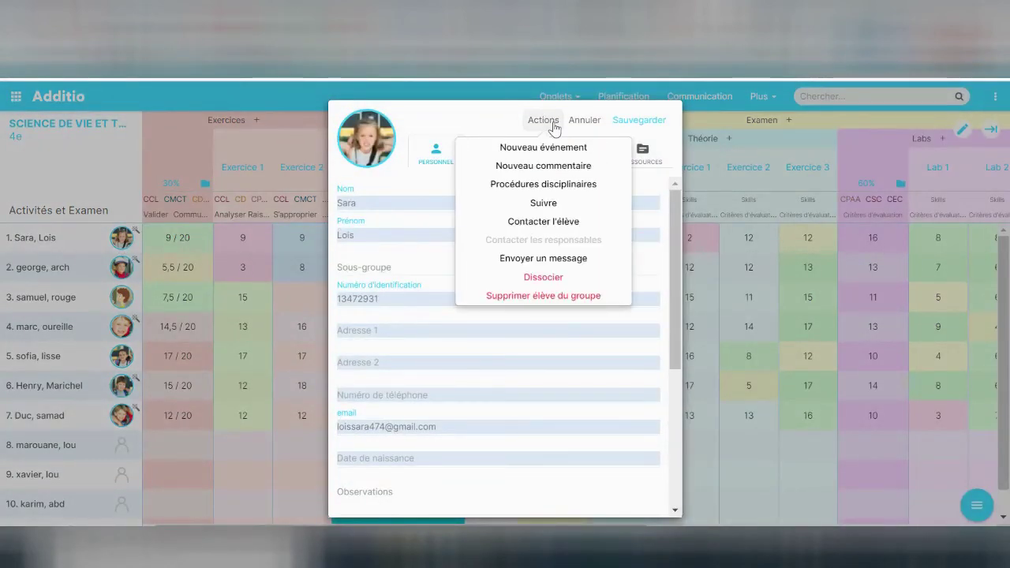
{"action": "left_click", "coordinate": [550, 190]}
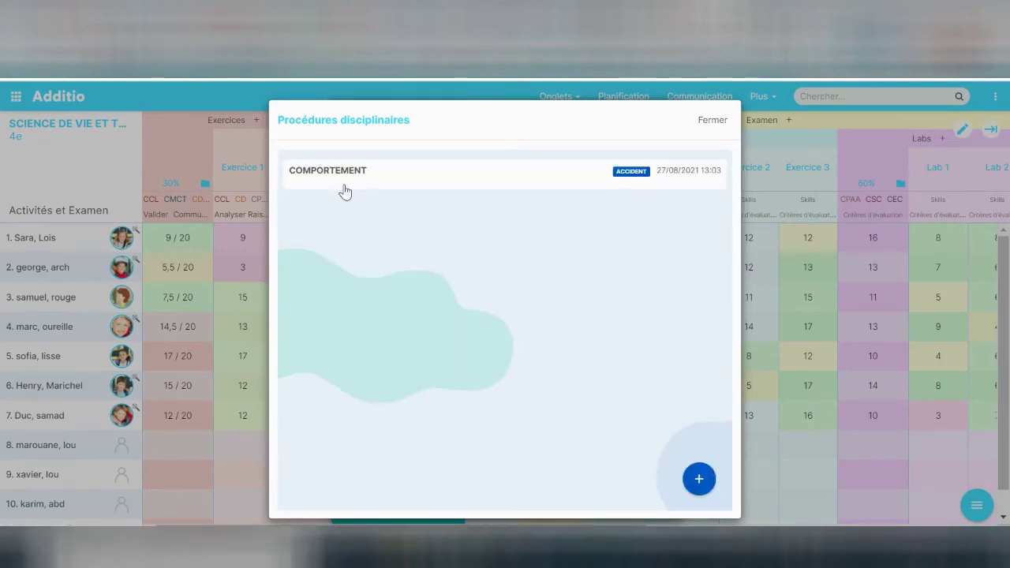
{"action": "left_click", "coordinate": [701, 481]}
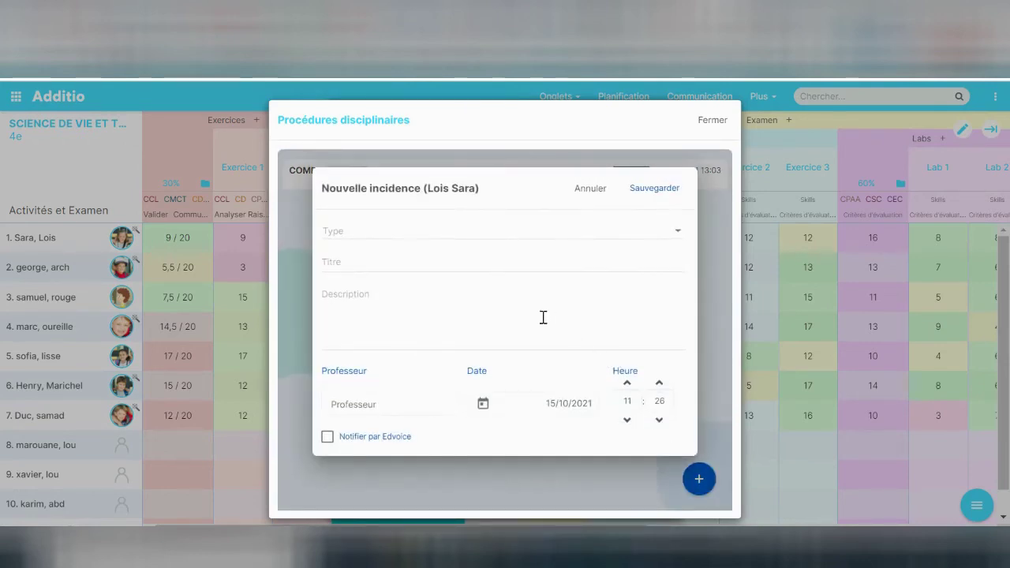
Set the incident type to PETIT INCIDENT and the title to "Retard de 10 min".
{"action": "left_click", "coordinate": [395, 230]}
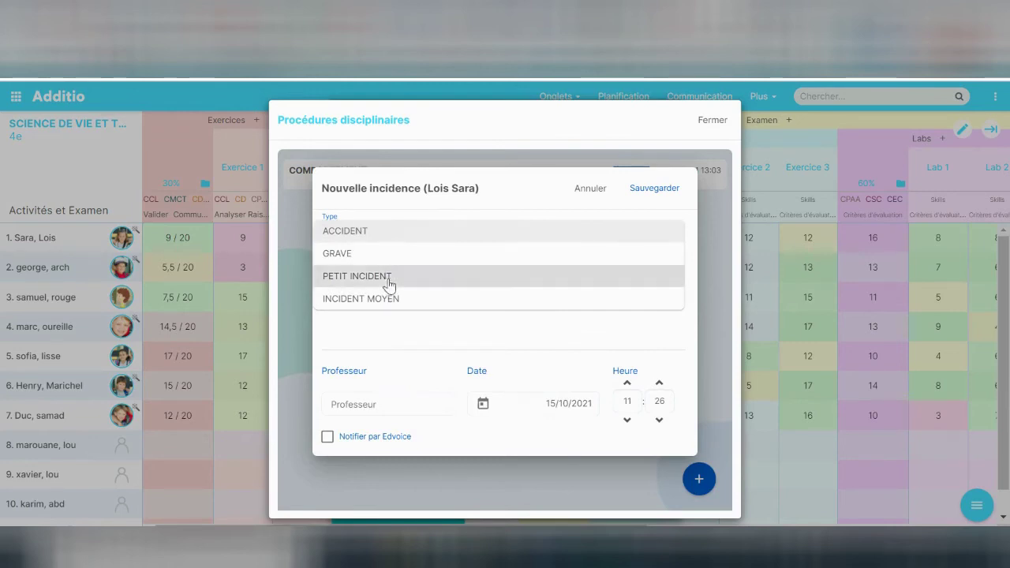
{"action": "left_click", "coordinate": [387, 277]}
{"action": "left_click", "coordinate": [382, 267]}
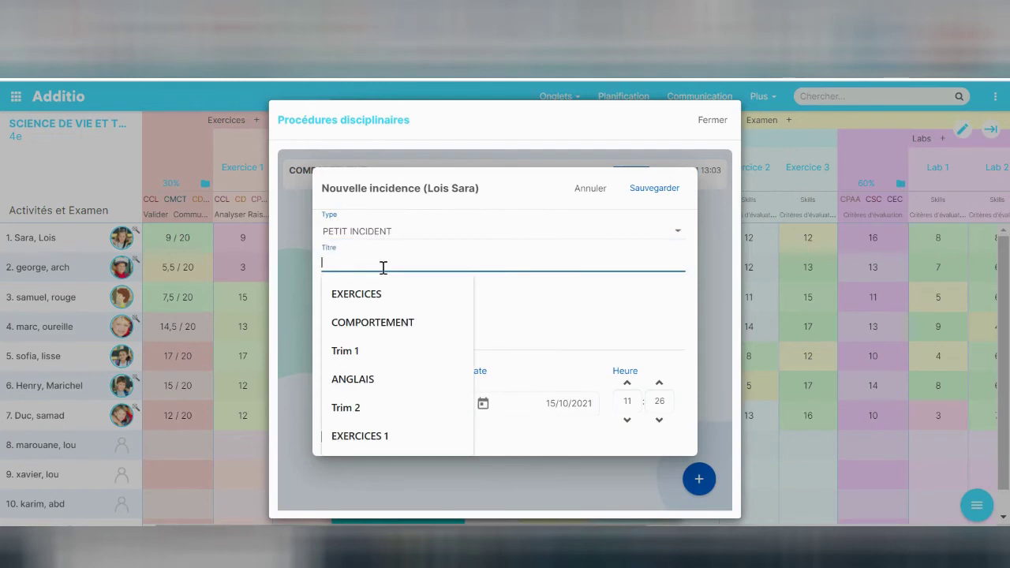
{"action": "type", "text": "R"}
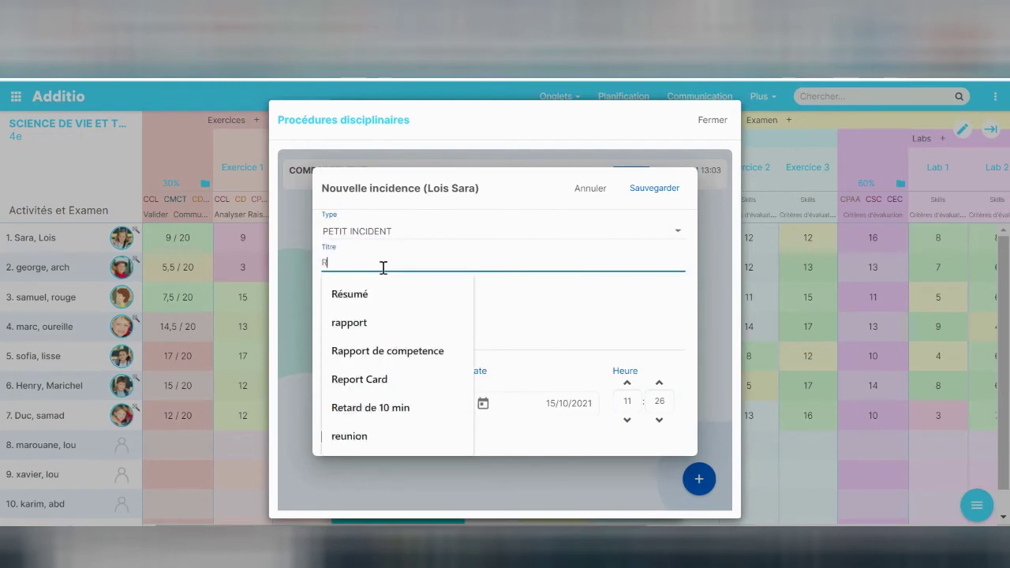
{"action": "type", "text": "etard"}
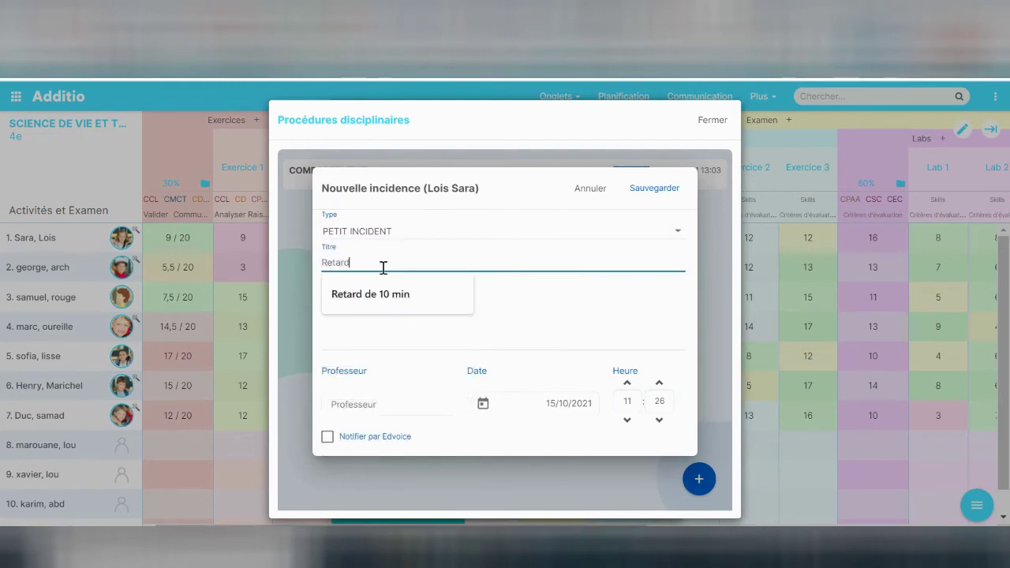
{"action": "left_click", "coordinate": [385, 309]}
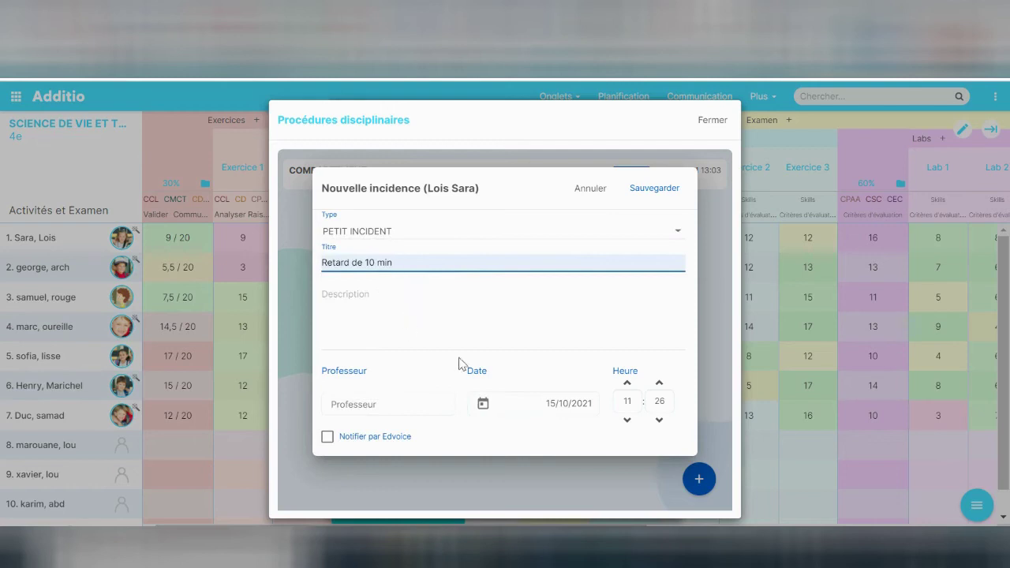
Assign the first listed teacher to the incident, enable its Edvoice notification with Familles as recipients, and save the incident.
{"action": "left_click", "coordinate": [408, 400]}
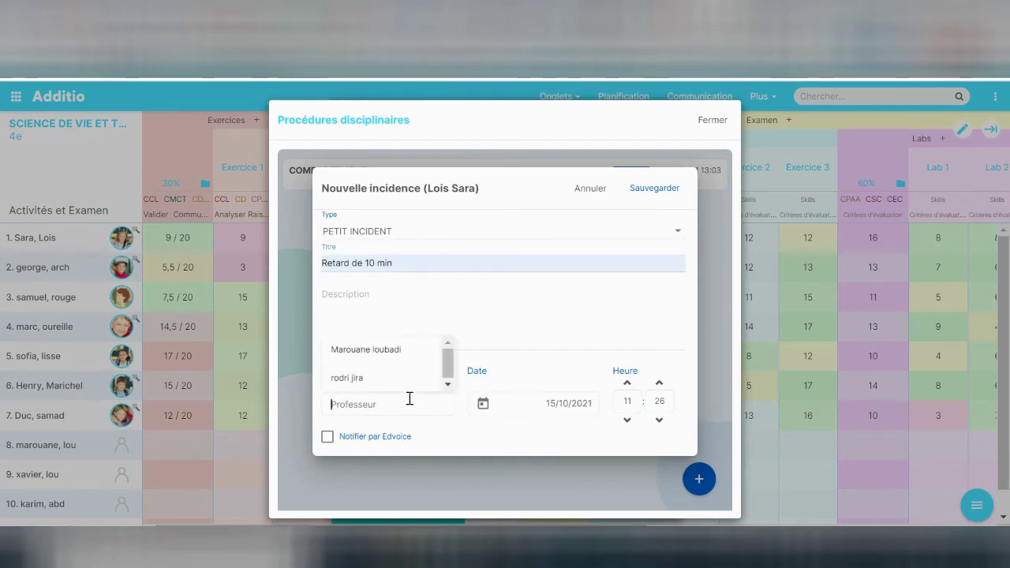
{"action": "left_click", "coordinate": [395, 353]}
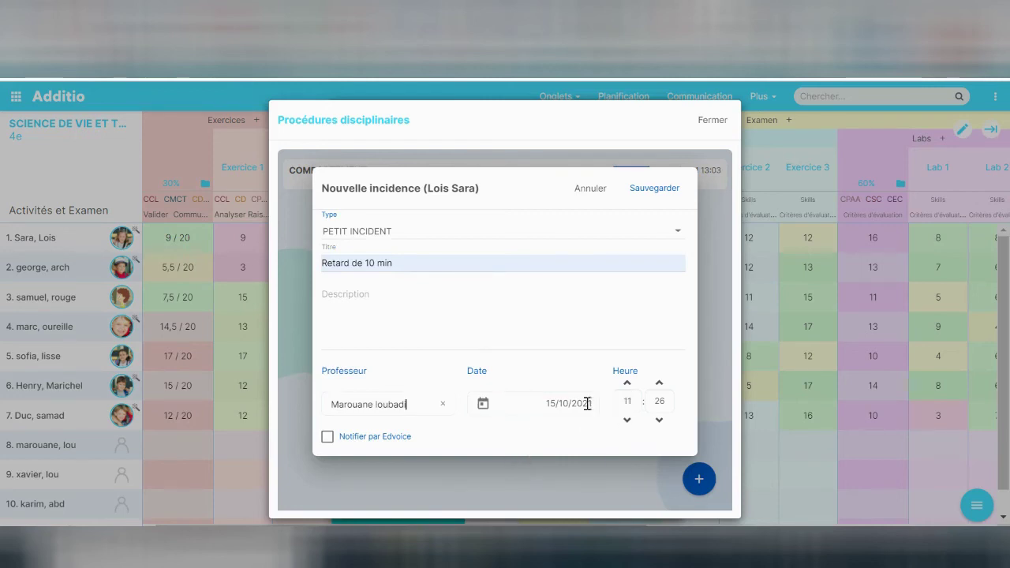
{"action": "left_click", "coordinate": [328, 437]}
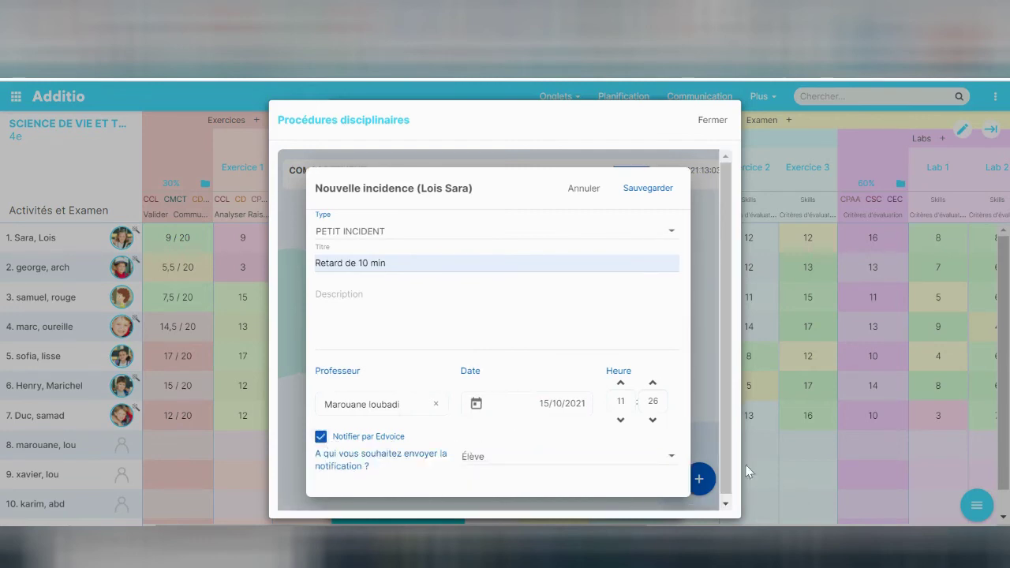
{"action": "left_click", "coordinate": [660, 467]}
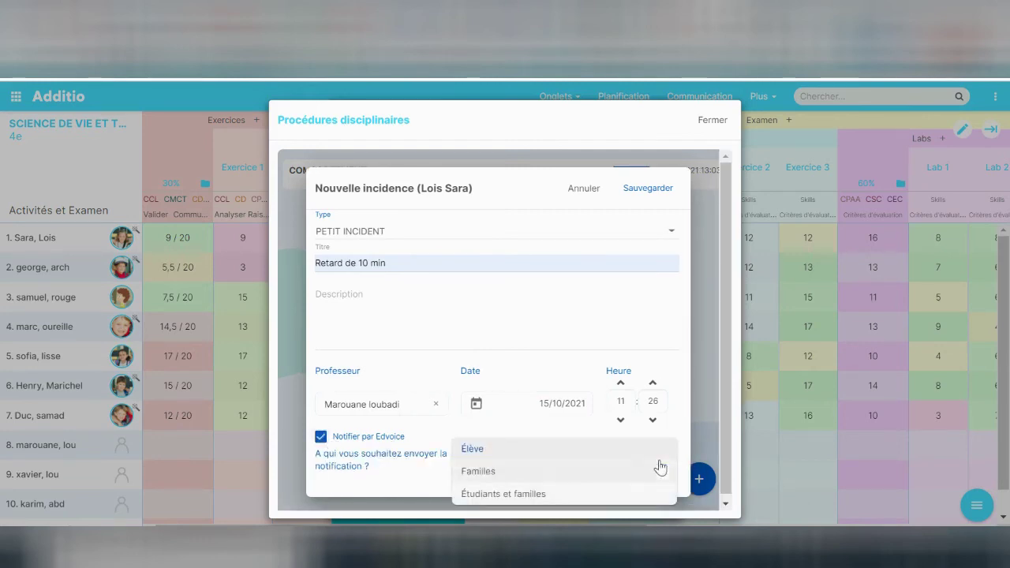
{"action": "left_click", "coordinate": [489, 470]}
{"action": "left_click", "coordinate": [646, 203]}
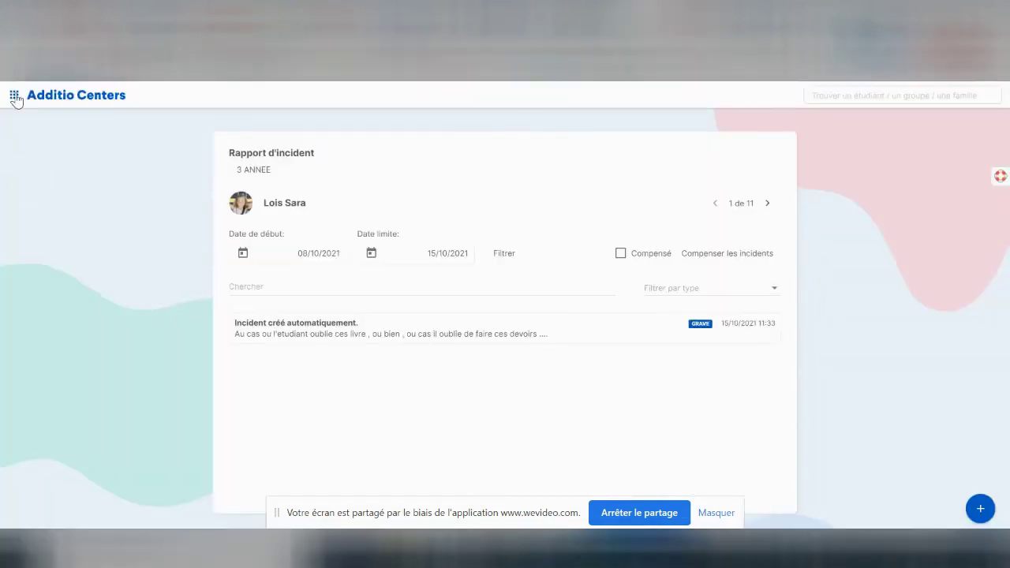
Open the incident report of the first student in the 3 ANNEE base group.
{"action": "left_click", "coordinate": [14, 96]}
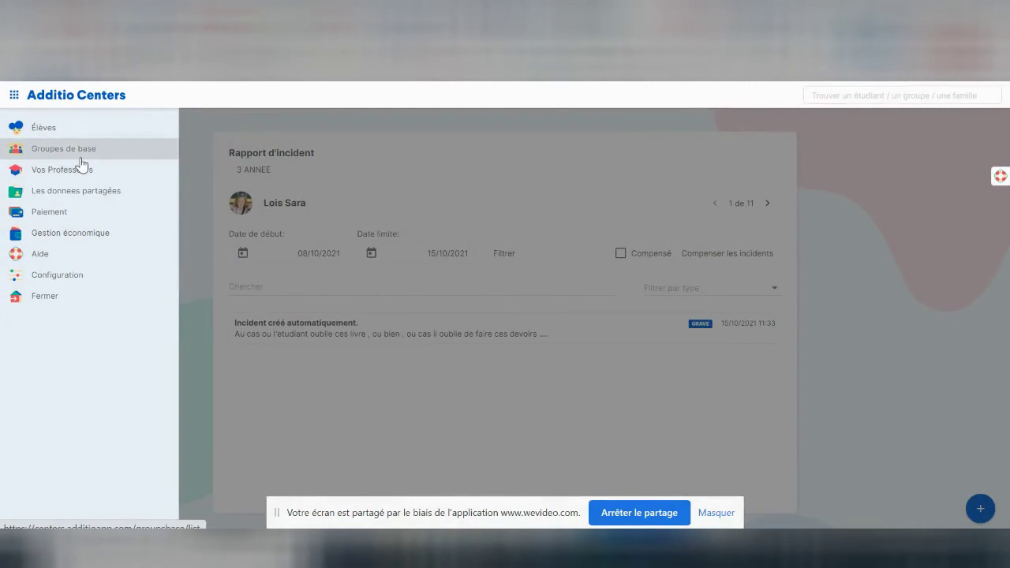
{"action": "left_click", "coordinate": [79, 158]}
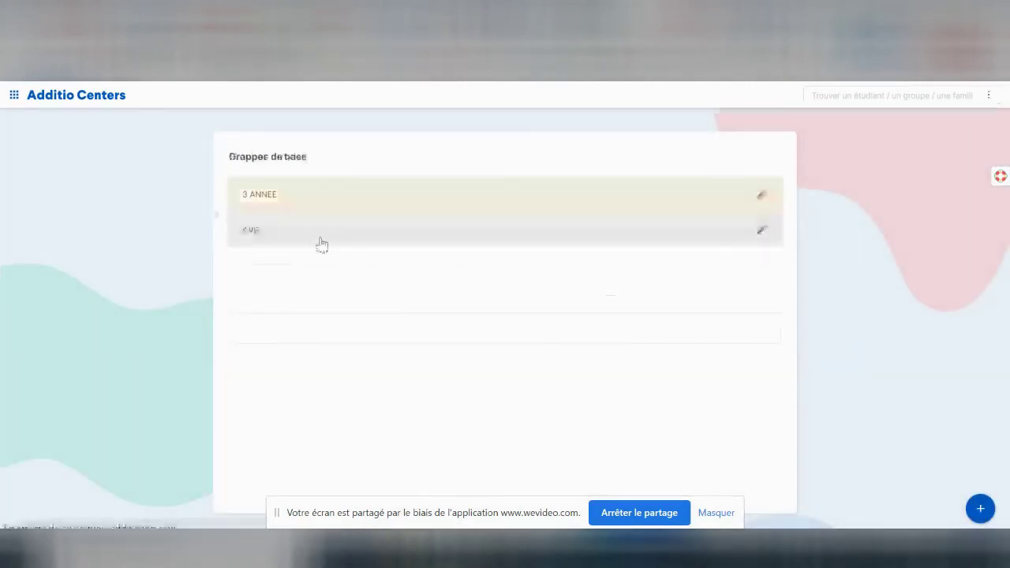
{"action": "left_click", "coordinate": [433, 210]}
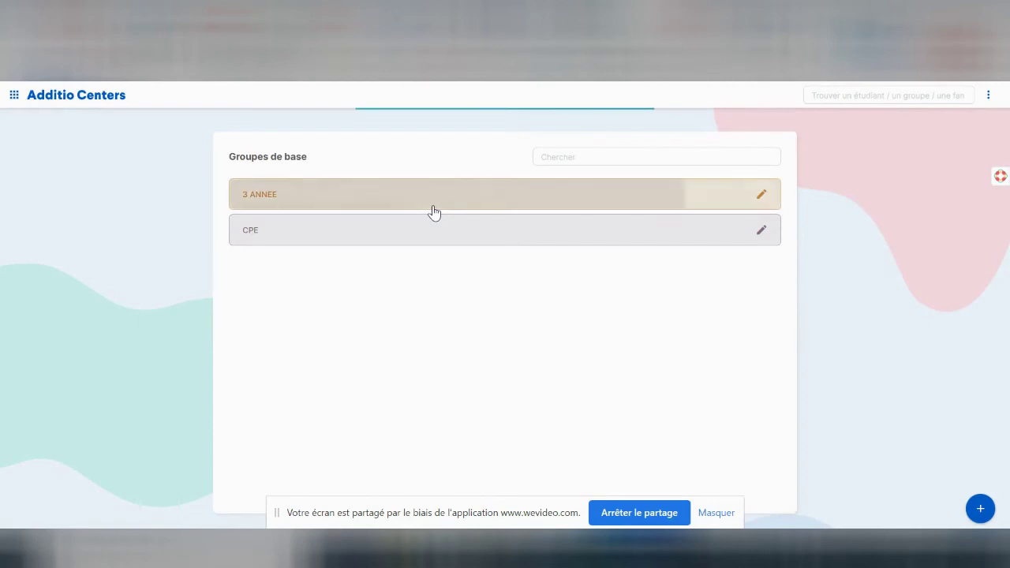
{"action": "left_click", "coordinate": [755, 236]}
{"action": "mouse_move", "coordinate": [712, 260]}
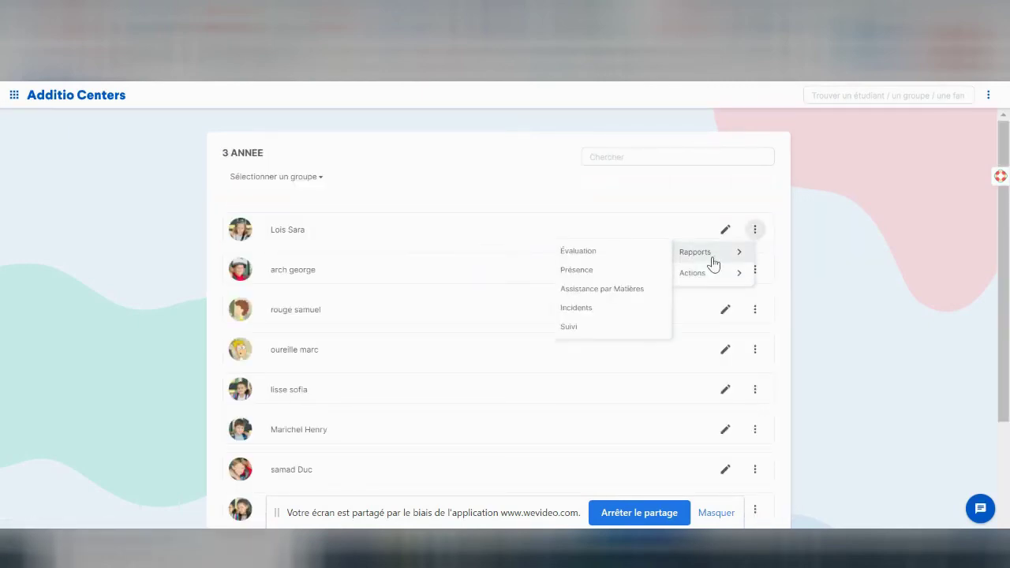
{"action": "left_click", "coordinate": [620, 309]}
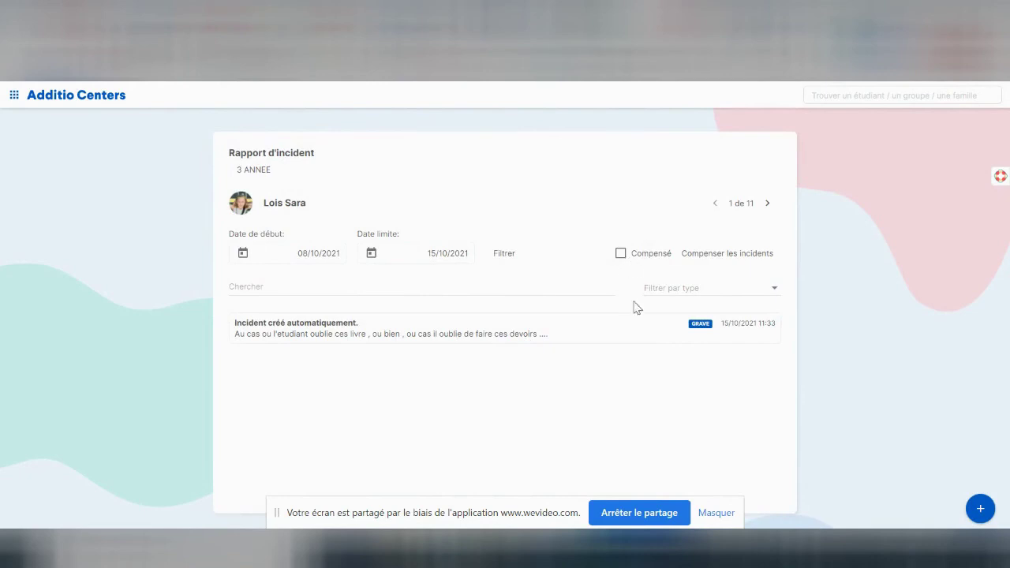
Select the automatically created GRAVE incident for compensation and include compensated incidents in the report.
{"action": "left_click", "coordinate": [703, 259]}
{"action": "left_click", "coordinate": [234, 362]}
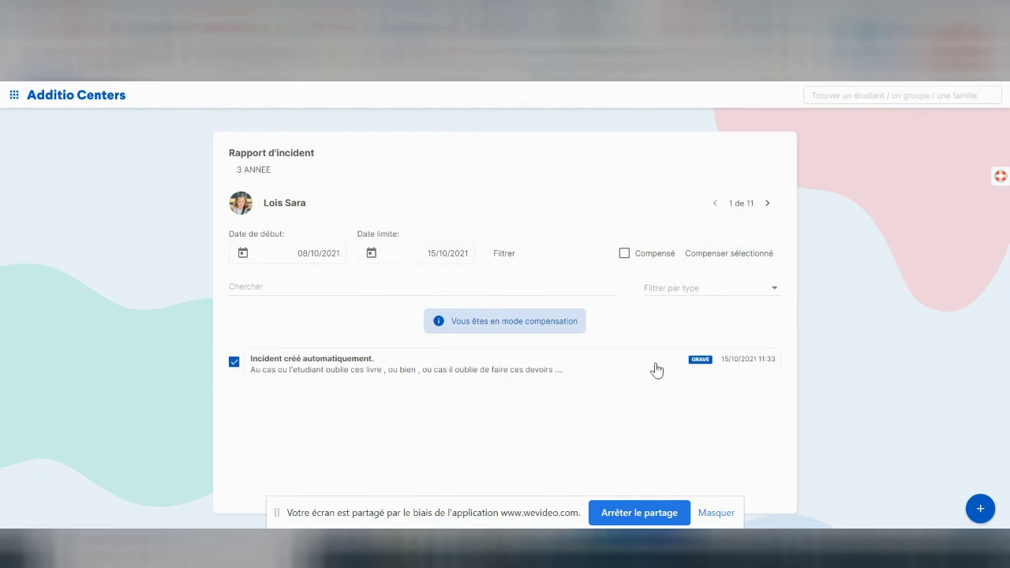
{"action": "left_click", "coordinate": [624, 254]}
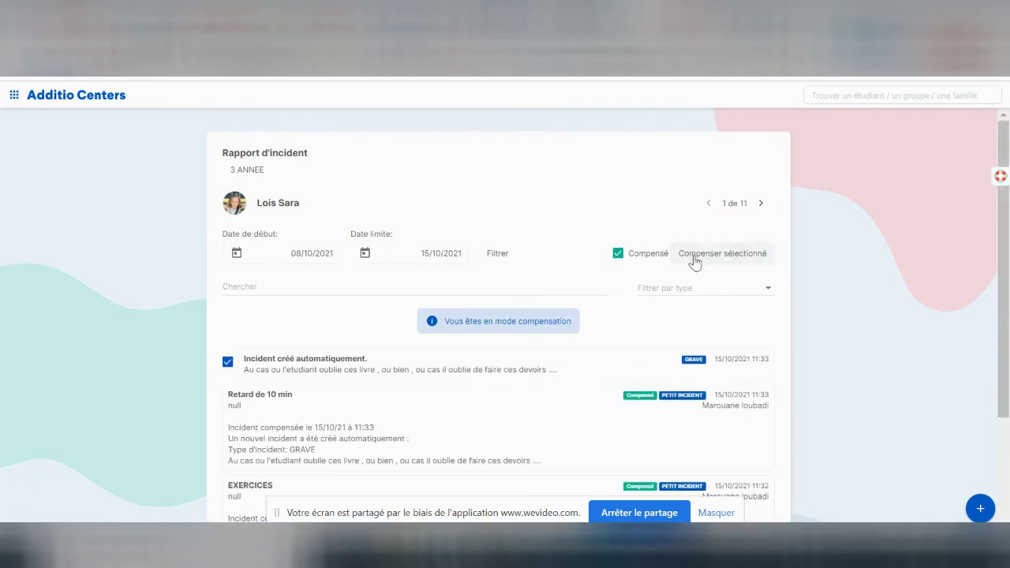
Prepare the compensation of the selected incident with an Edvoice notification to Familles, and cancel it without saving.
{"action": "left_click", "coordinate": [695, 255]}
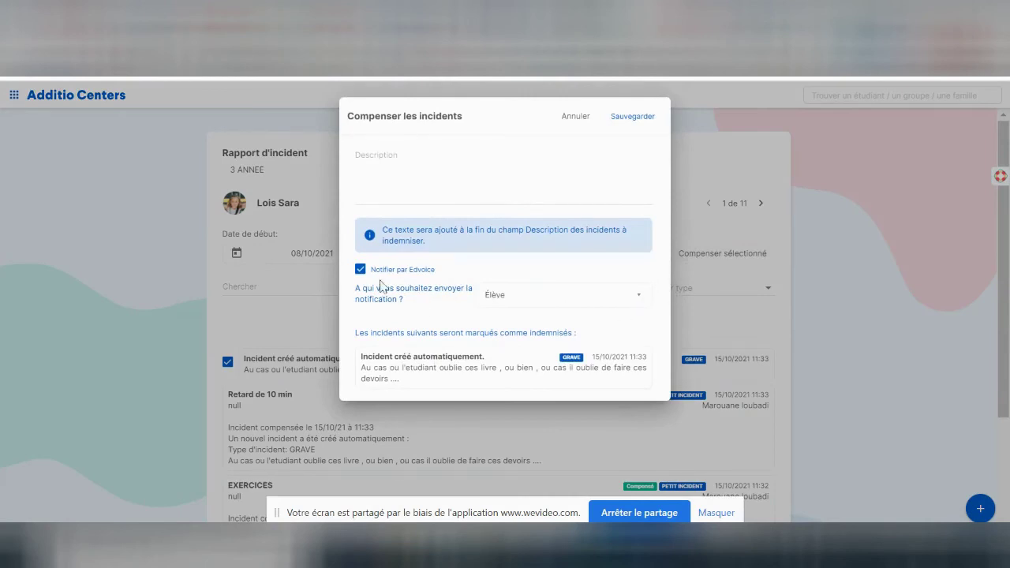
{"action": "left_click", "coordinate": [575, 305]}
{"action": "left_click", "coordinate": [554, 336]}
{"action": "left_click", "coordinate": [377, 158]}
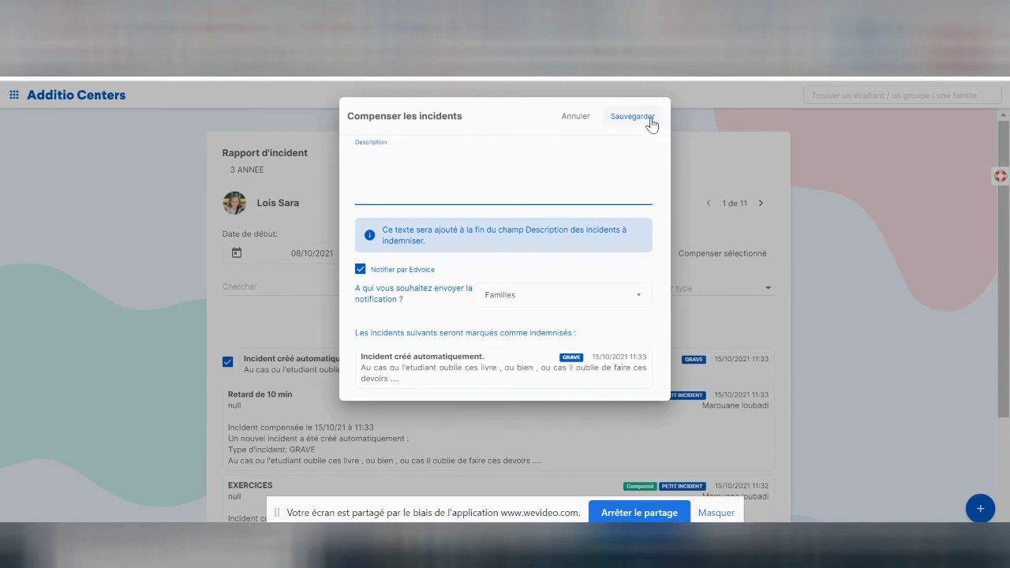
{"action": "left_click", "coordinate": [567, 118]}
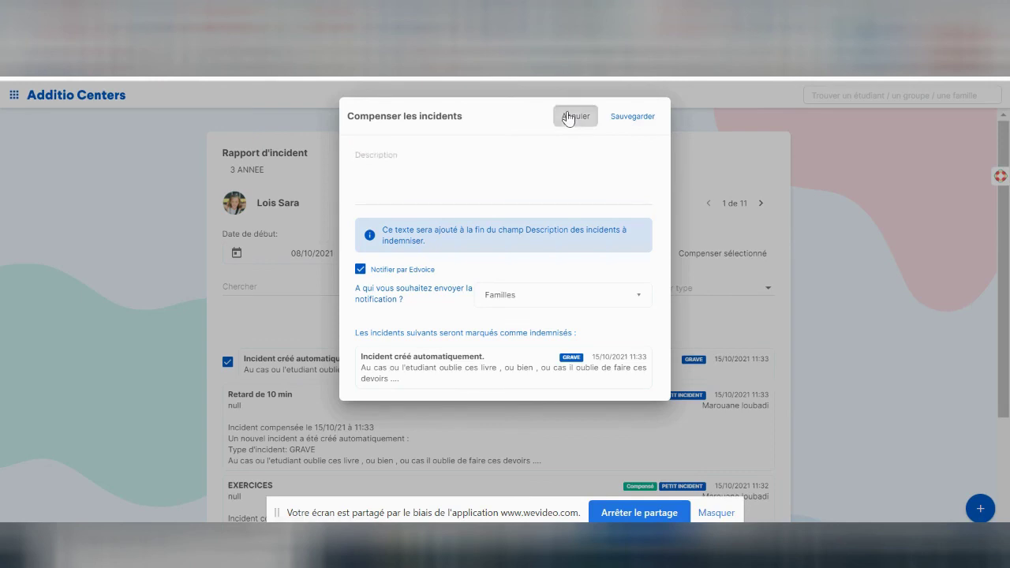